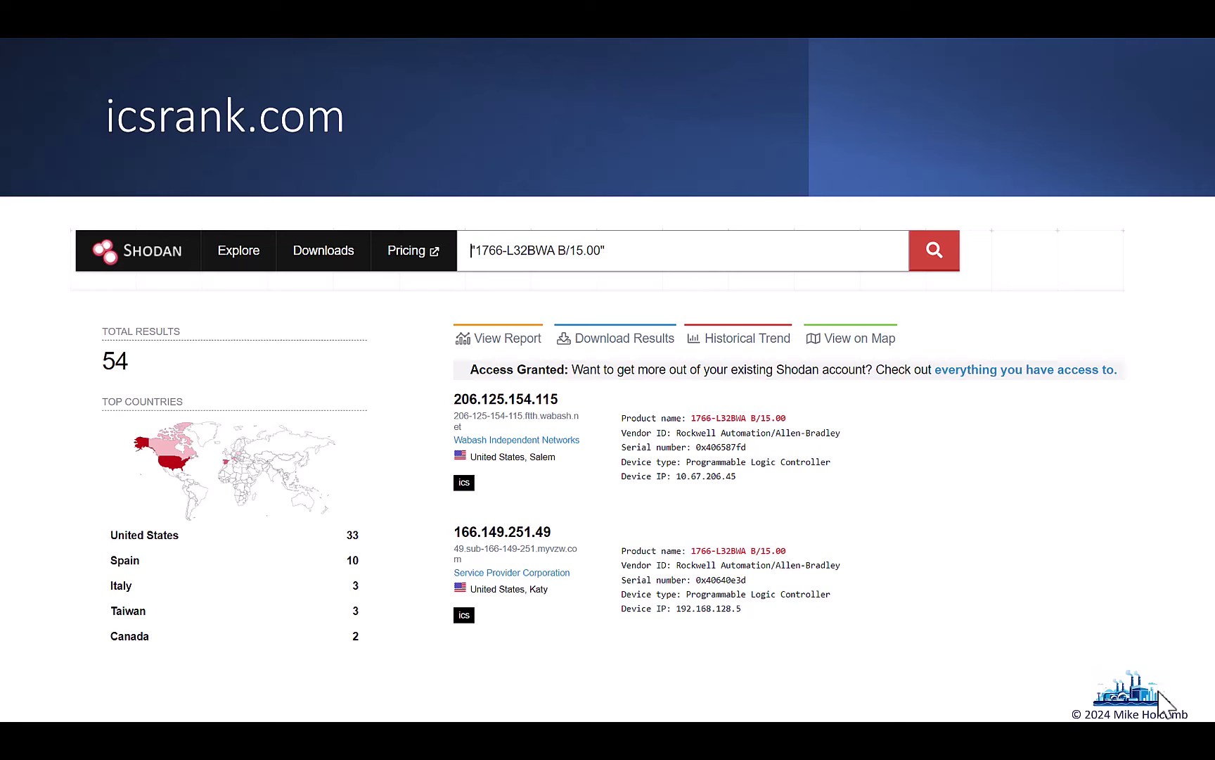
- Leave the PowerPoint slideshow and bring the live icsrank.com site up in the browser
key(alt+Tab)
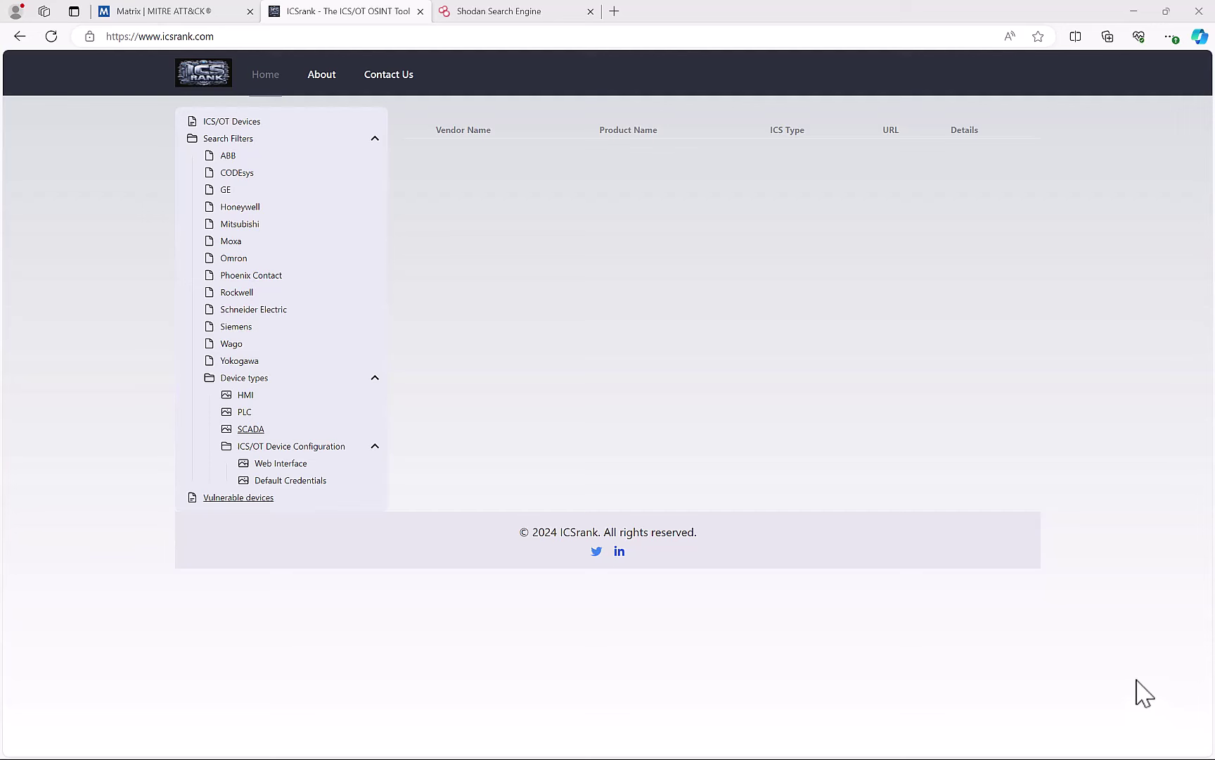
- Apply the Siemens search filter to show the 32 Siemens product rows
click(238, 327)
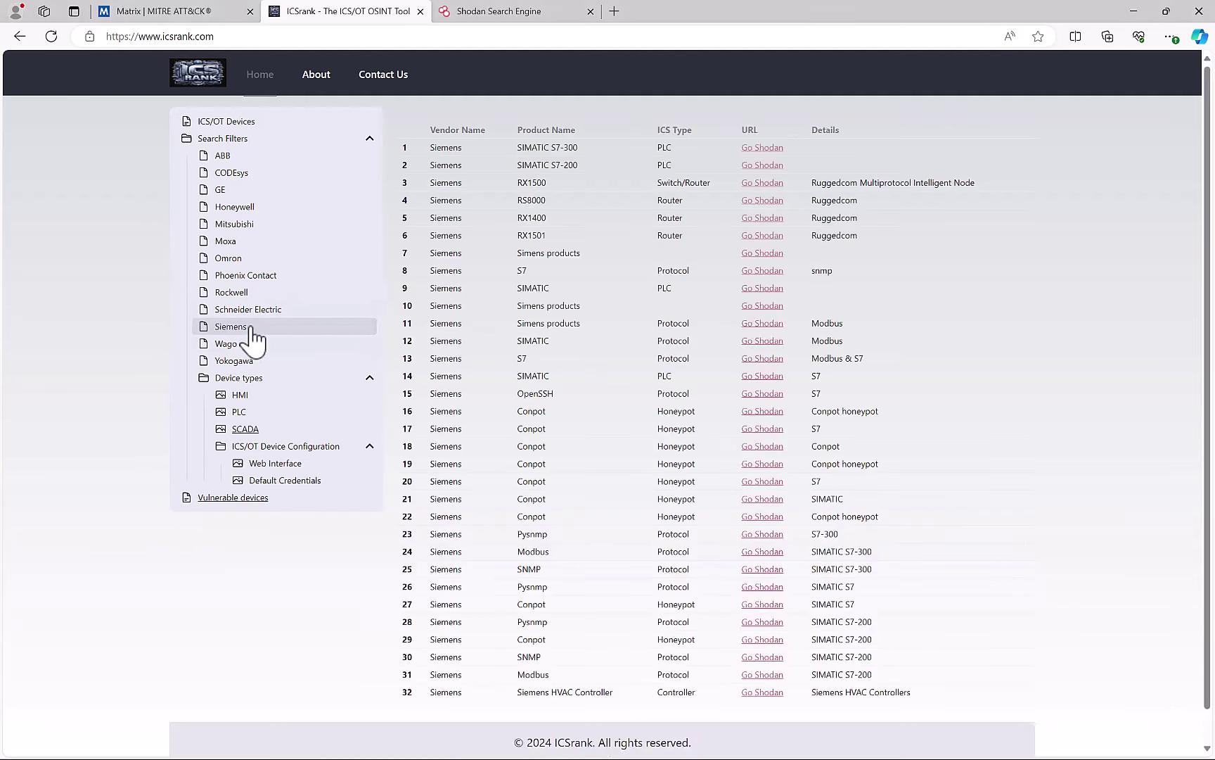